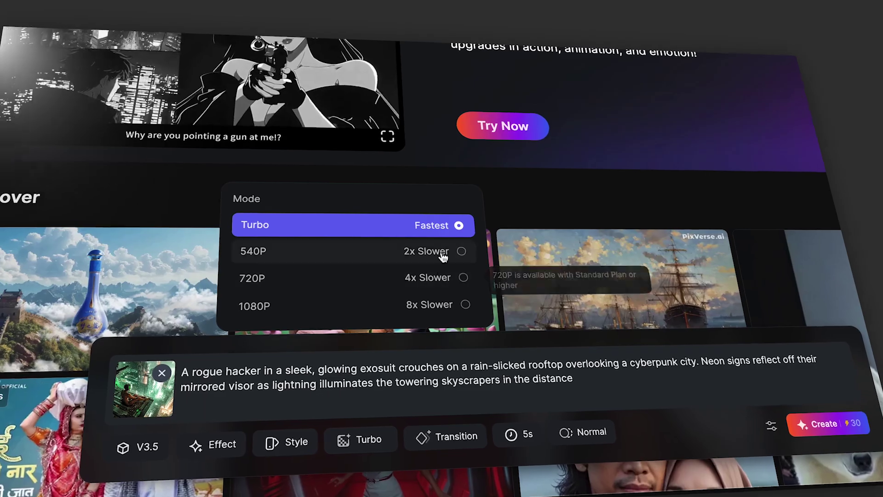
# Generate the rogue hacker cyberpunk rooftop video in Turbo mode.
pyautogui.click(457, 225)
pyautogui.click(837, 444)
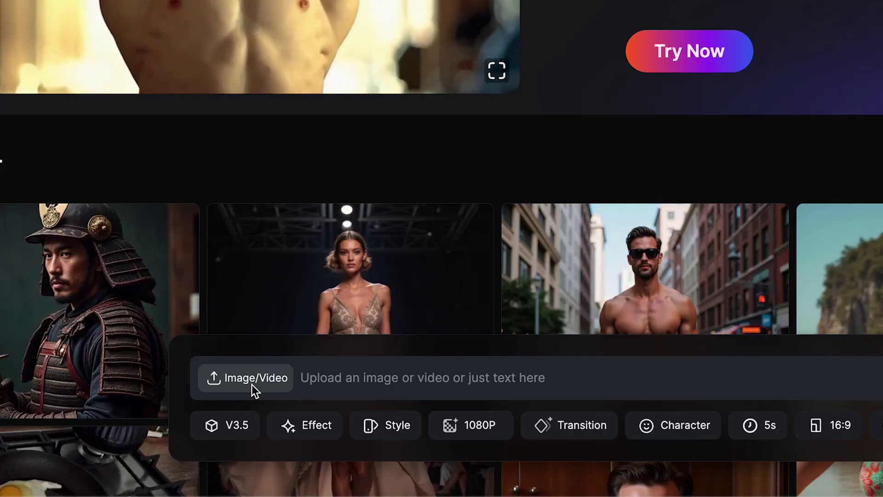
# Upload the cartoon mom picture as the starting image for the Pixar-style laughing mom prompt.
pyautogui.click(284, 397)
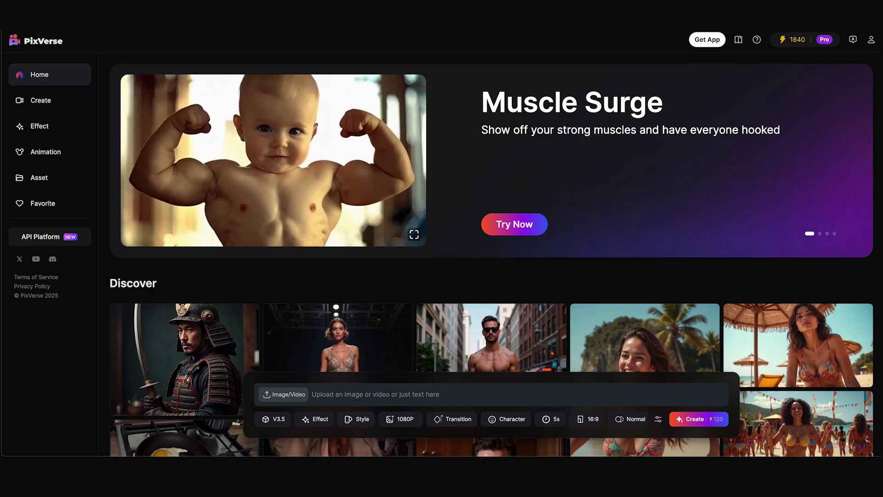
pyautogui.scroll(-5, 491, 253)
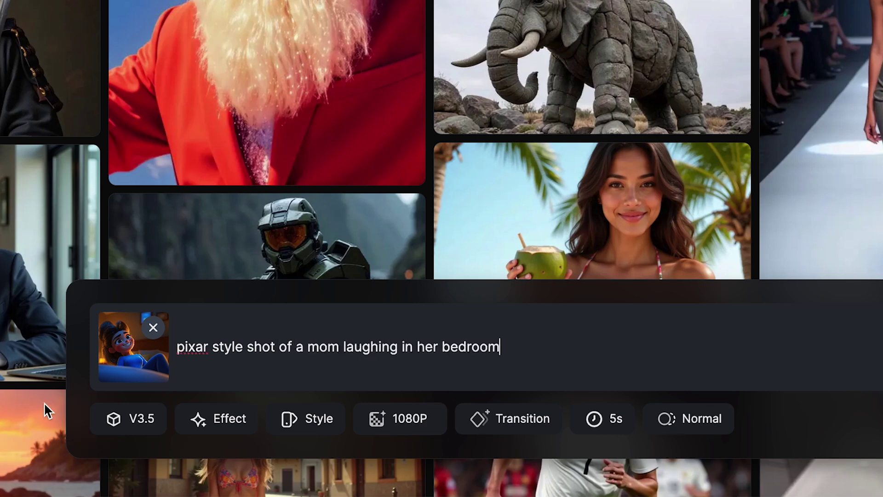
pyautogui.click(198, 421)
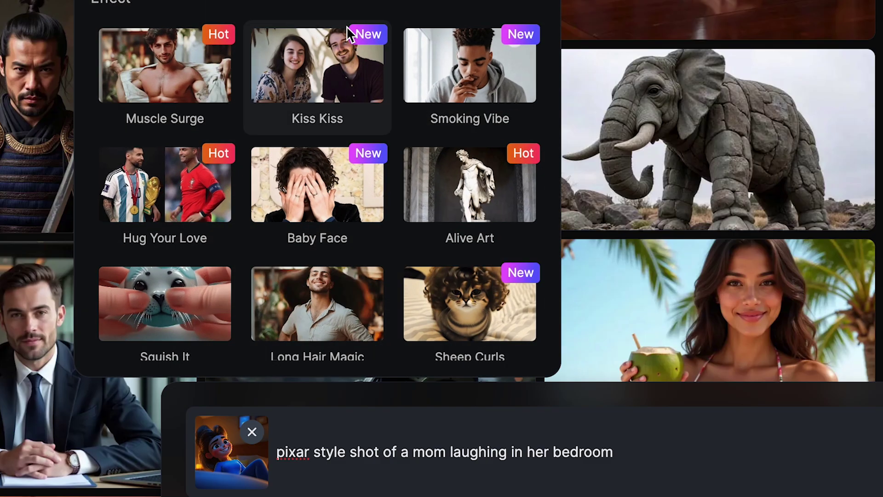
pyautogui.scroll(-2, 240, 176)
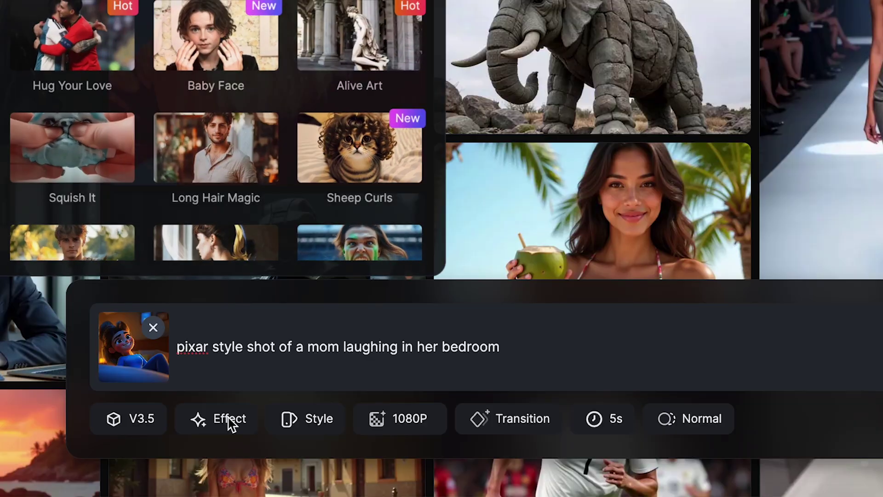
pyautogui.click(227, 420)
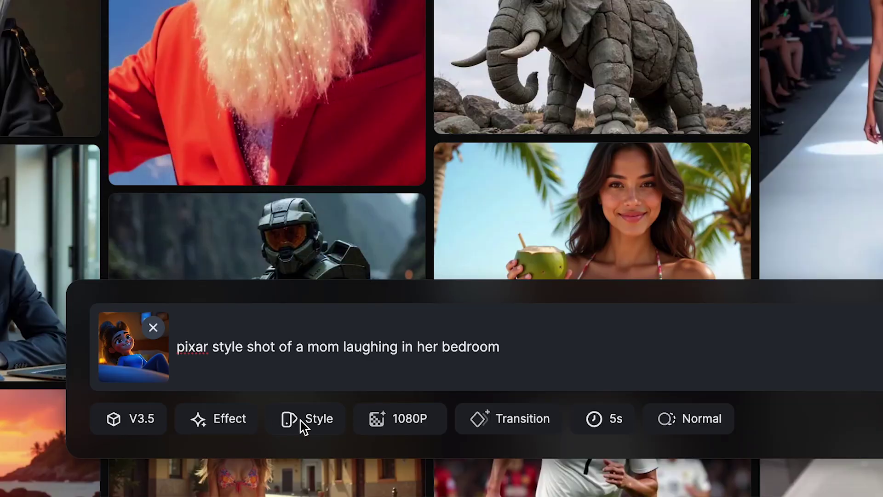
pyautogui.click(302, 424)
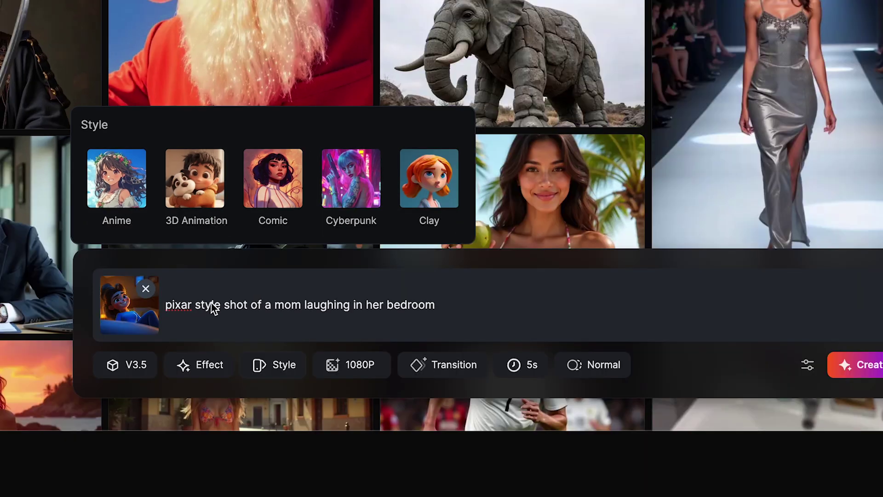
pyautogui.click(232, 348)
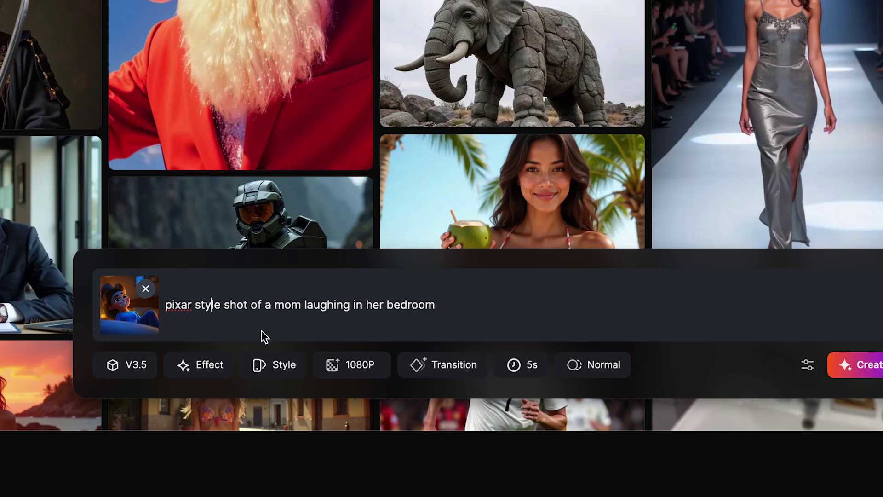
# Switch the generation mode from 1080P to Turbo.
pyautogui.click(357, 366)
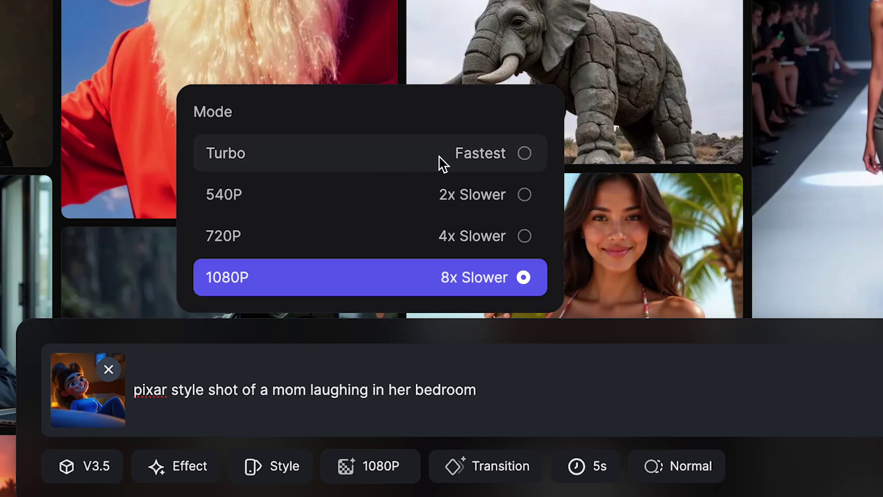
pyautogui.click(460, 162)
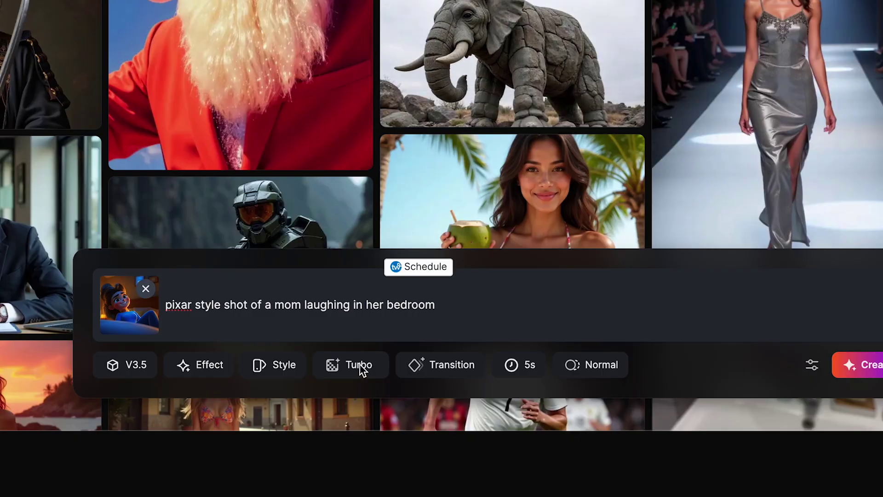
pyautogui.click(362, 368)
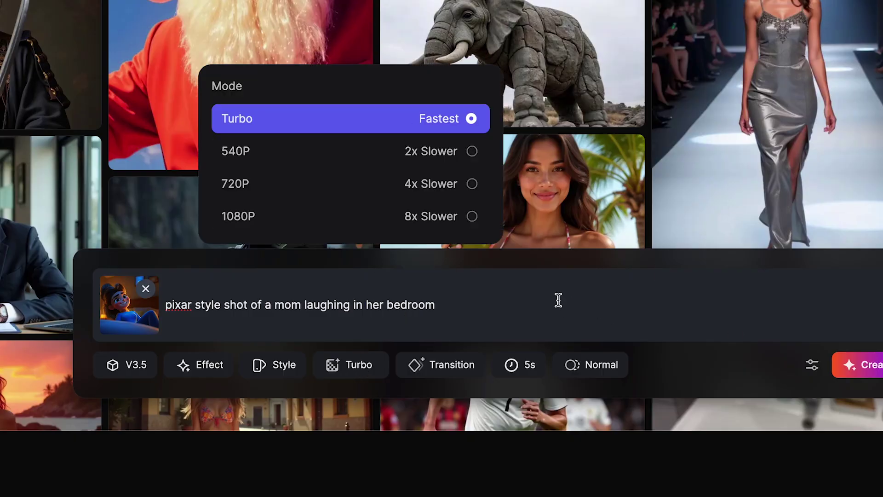
pyautogui.click(491, 298)
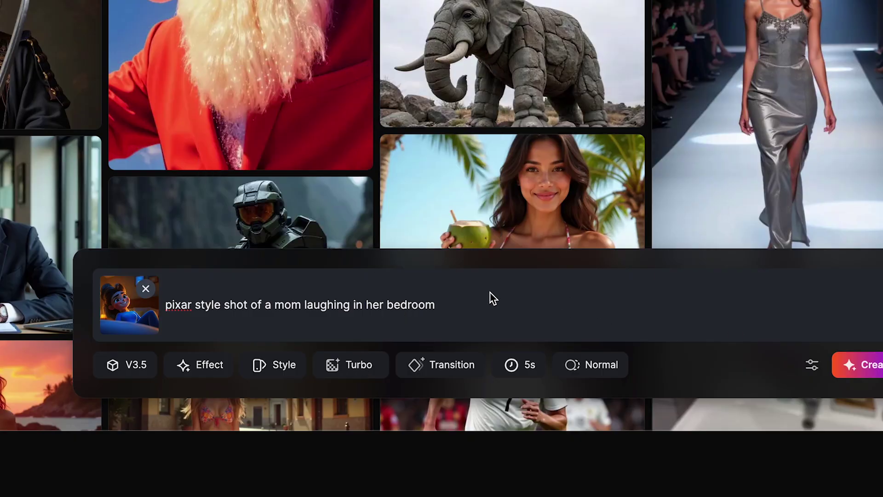
# Review the Transition, Duration and Motion options, keeping 5s and Normal motion.
pyautogui.click(445, 365)
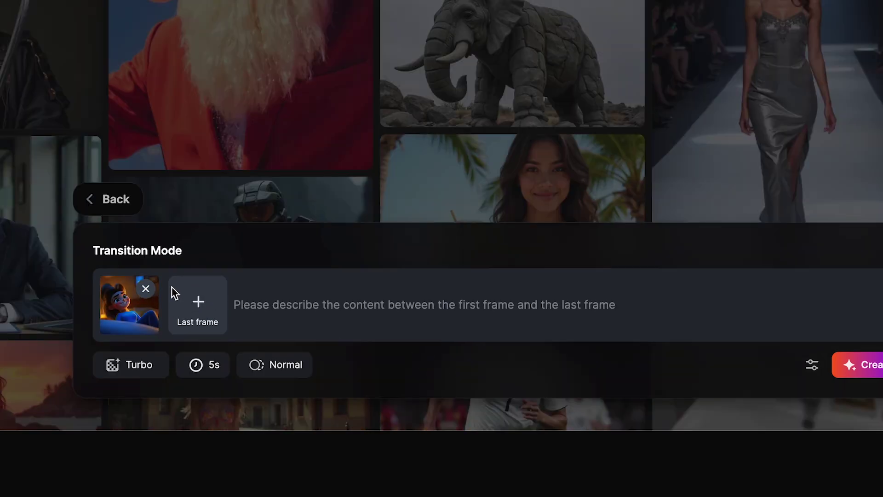
pyautogui.click(110, 204)
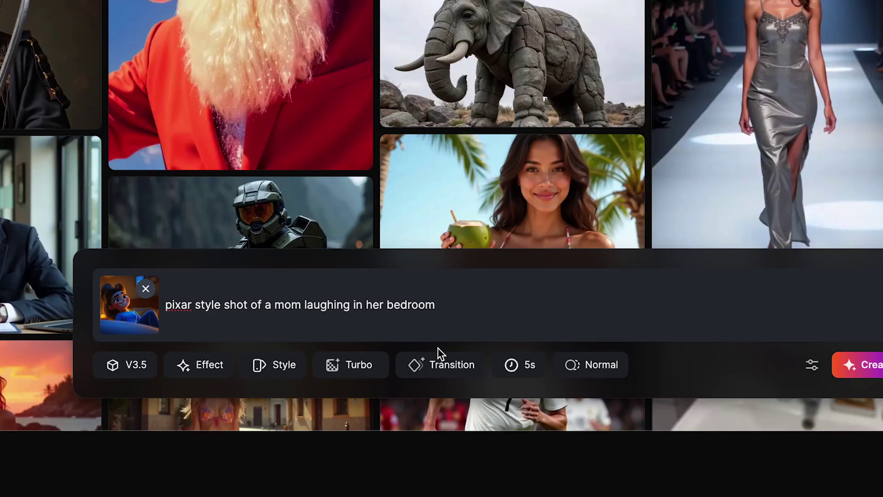
pyautogui.click(519, 366)
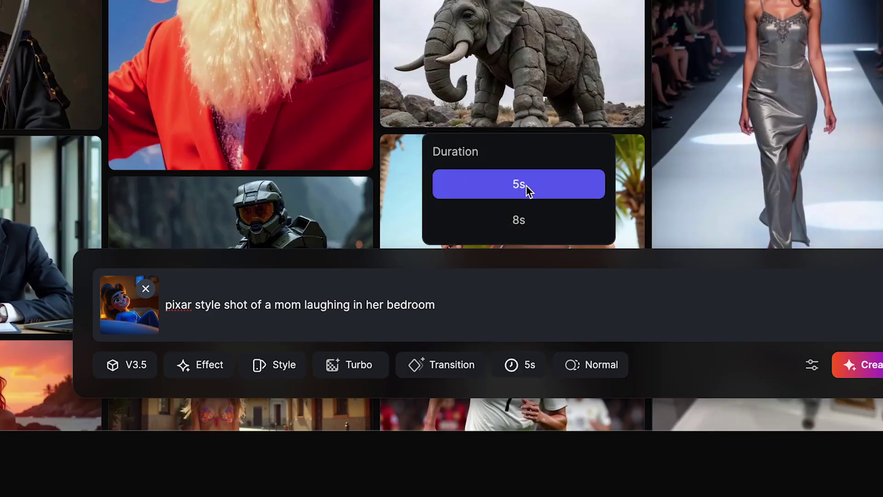
pyautogui.click(541, 313)
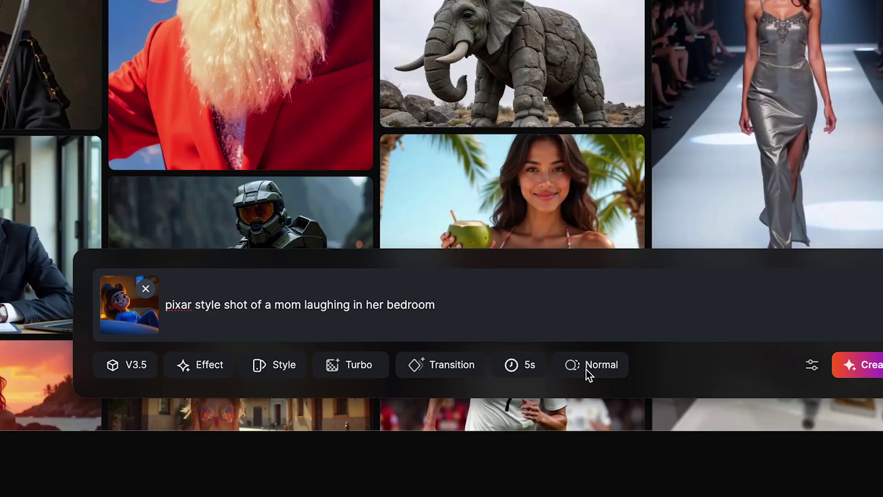
pyautogui.click(587, 368)
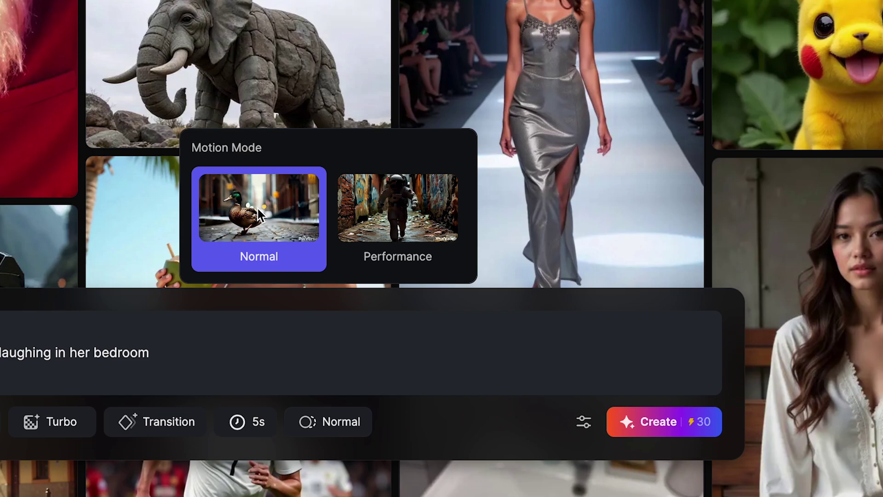
pyautogui.click(672, 345)
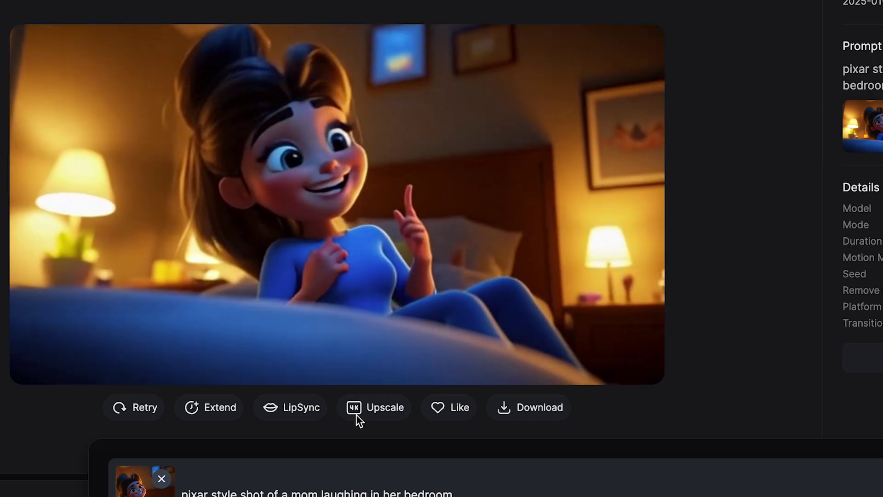
# Check the upscale cost of the finished mom video, cancel upscaling, and try LipSync.
pyautogui.click(369, 416)
pyautogui.click(361, 254)
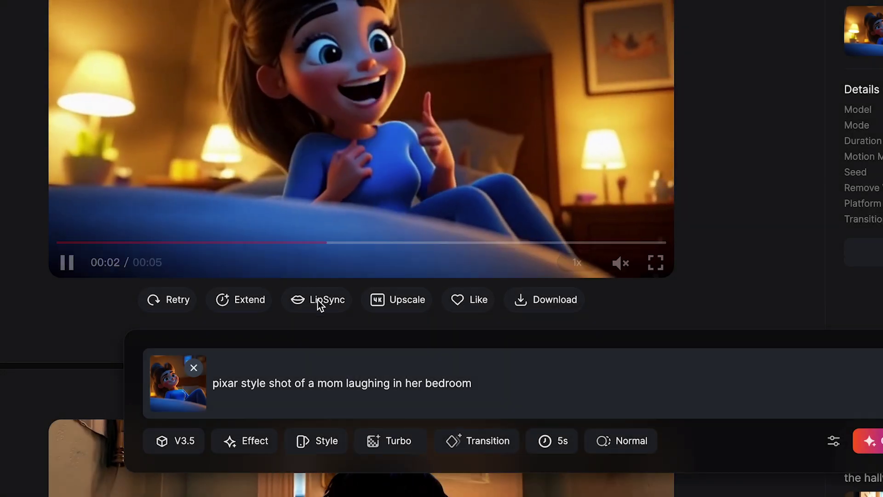
pyautogui.click(305, 302)
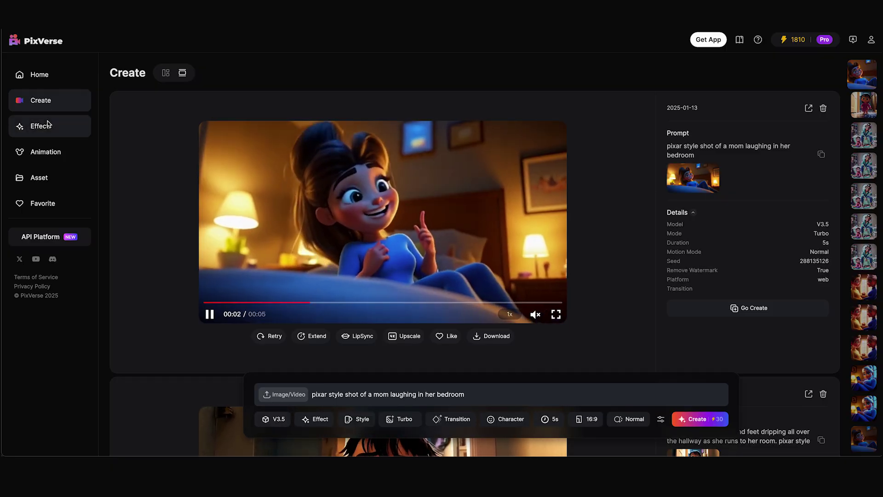
# Browse the Effect gallery down to Zombie Mode and start a creation with it.
pyautogui.click(82, 122)
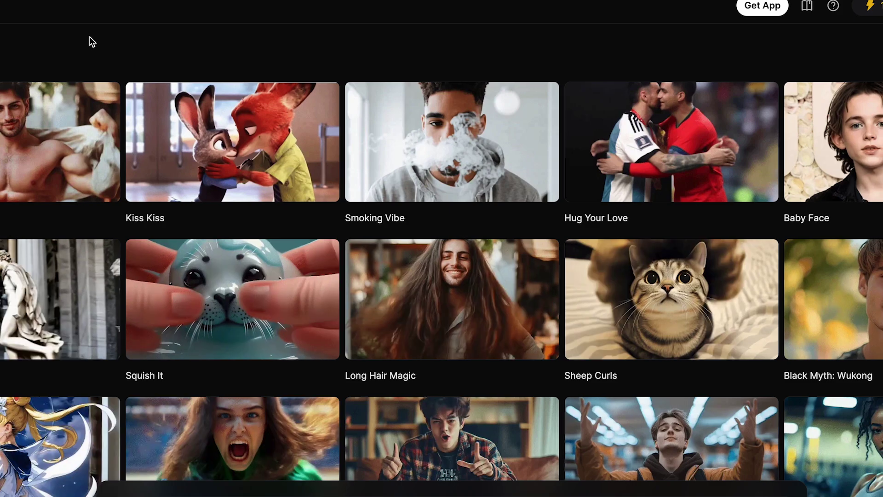
pyautogui.moveTo(153, 112)
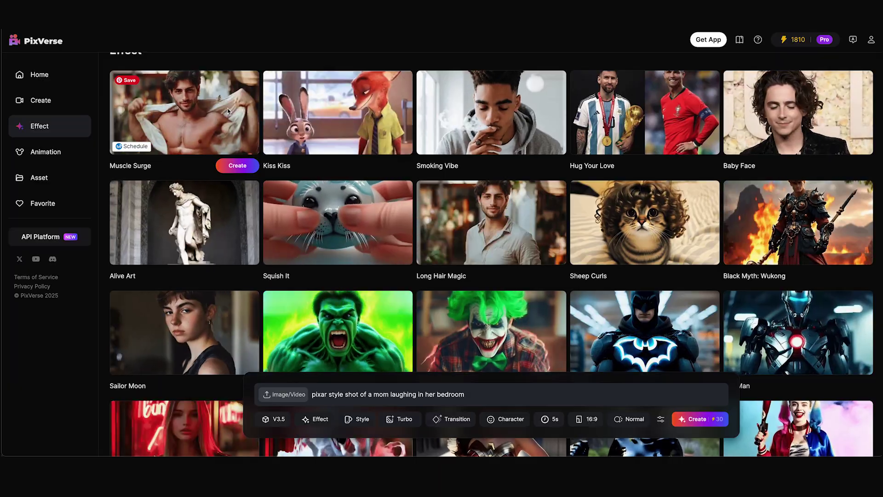
pyautogui.moveTo(108, 145)
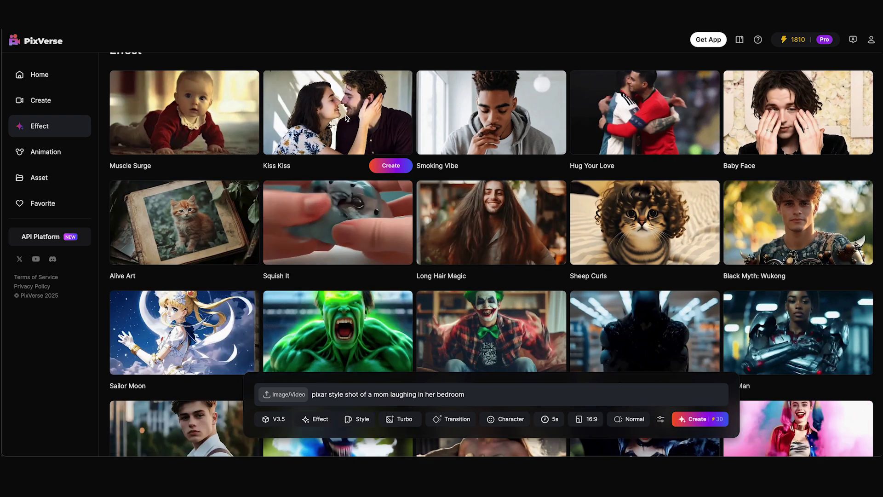
pyautogui.moveTo(654, 108)
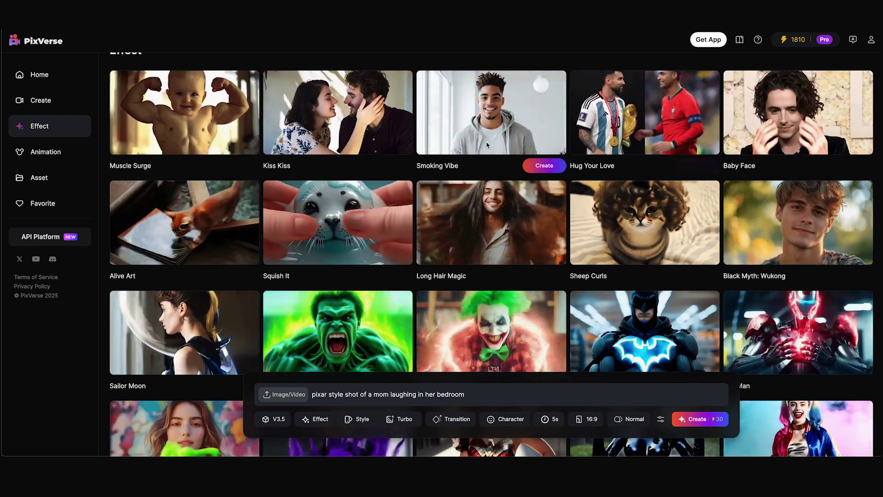
pyautogui.scroll(-1, 492, 170)
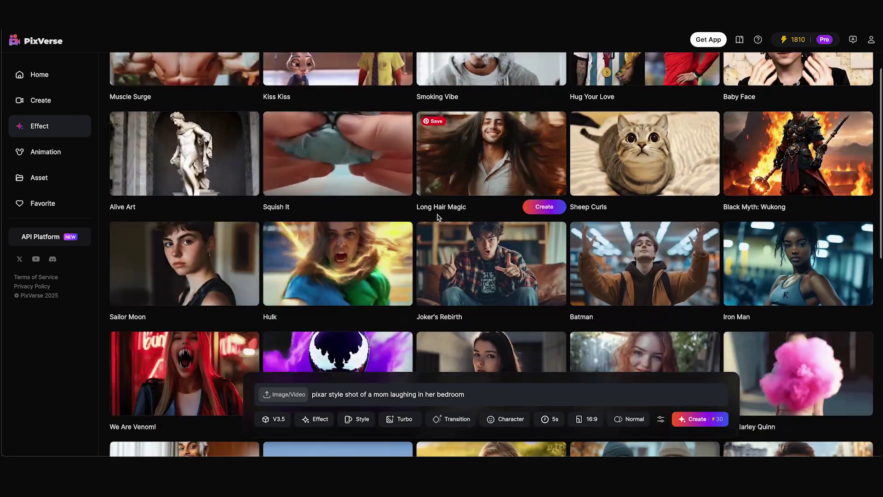
pyautogui.scroll(-2, 472, 207)
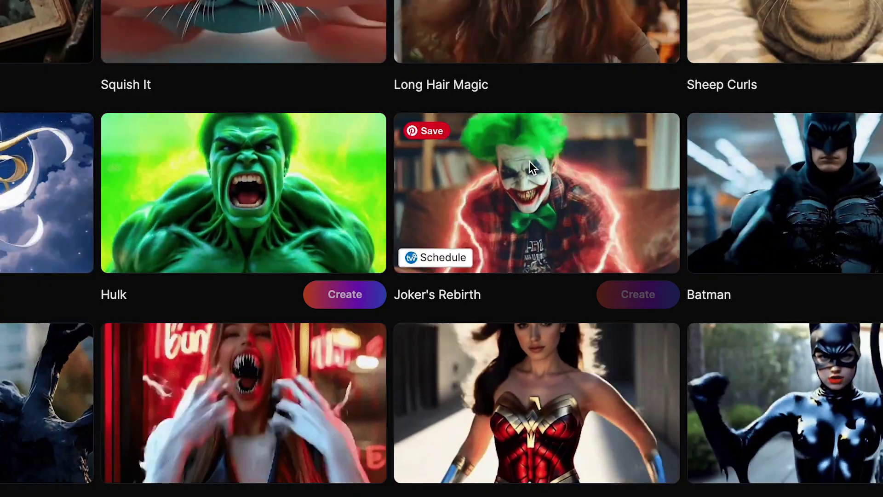
pyautogui.scroll(-3, 563, 157)
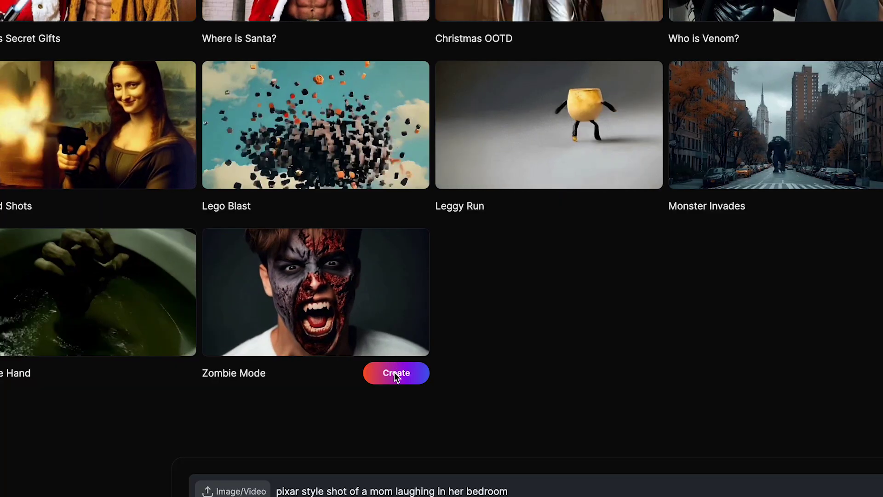
pyautogui.click(395, 373)
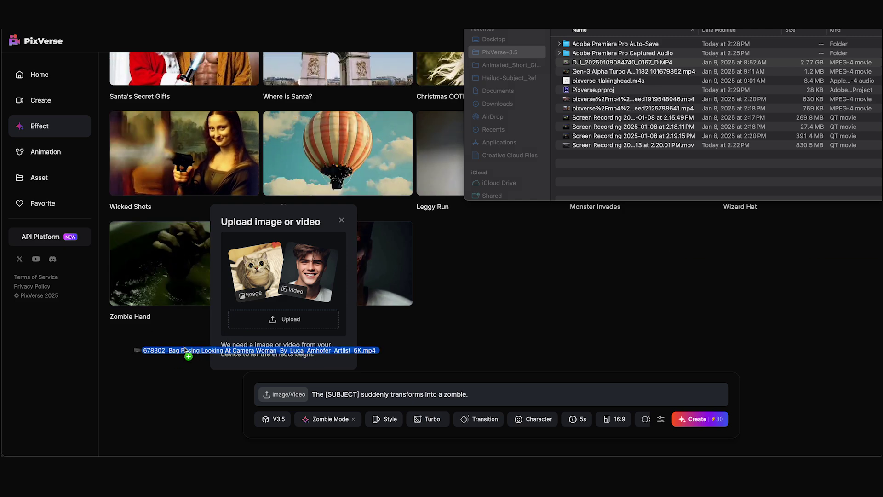
# Upload the white-sweater woman's video, confirm its starting frame, and generate the zombie clip for 30 credits.
pyautogui.moveTo(184, 350); pyautogui.dragTo(197, 346)
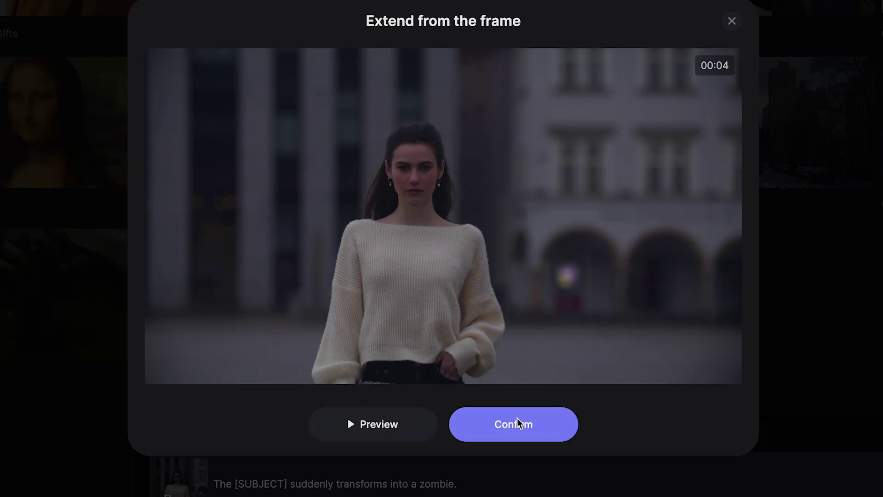
pyautogui.click(518, 423)
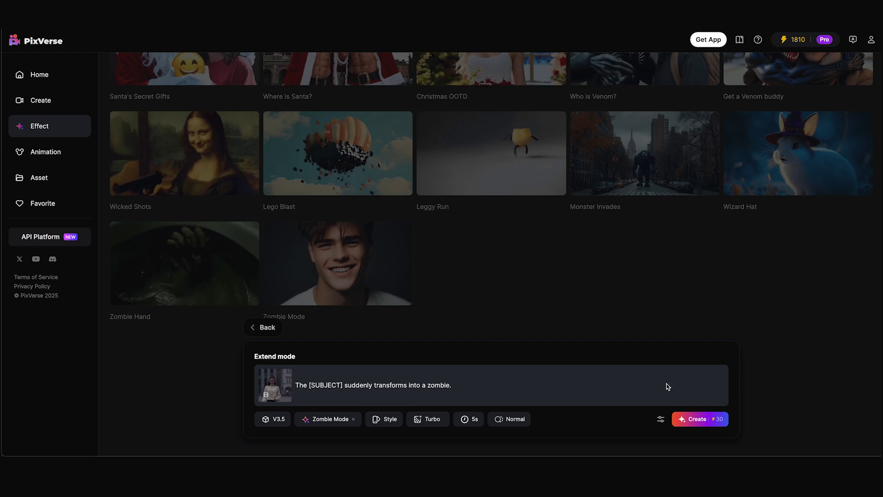
pyautogui.click(693, 419)
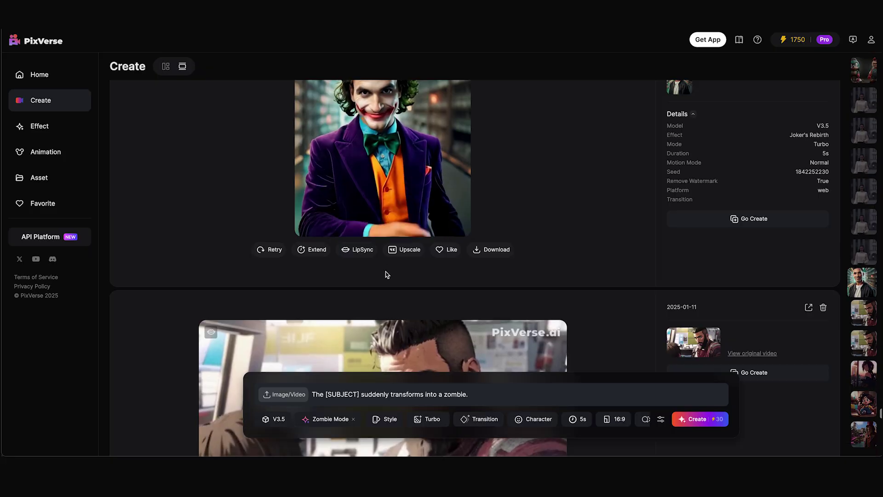
pyautogui.scroll(2, 388, 275)
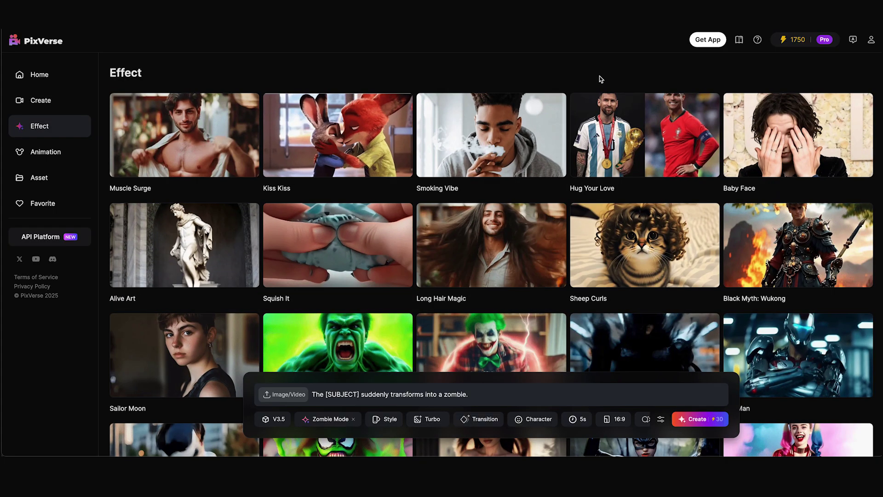
# Attach the Sonic and Mario image with 'Hug each other' to generate the Hug Your Love video.
pyautogui.moveTo(633, 141)
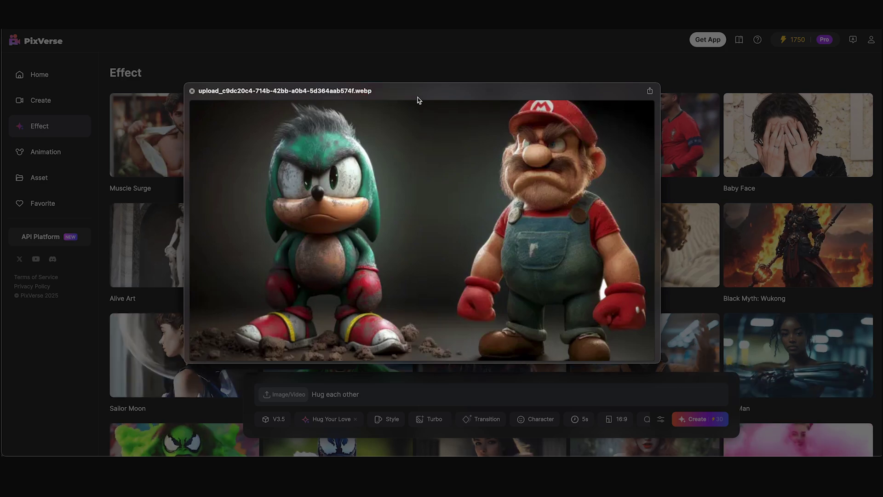
pyautogui.moveTo(418, 100); pyautogui.dragTo(343, 392)
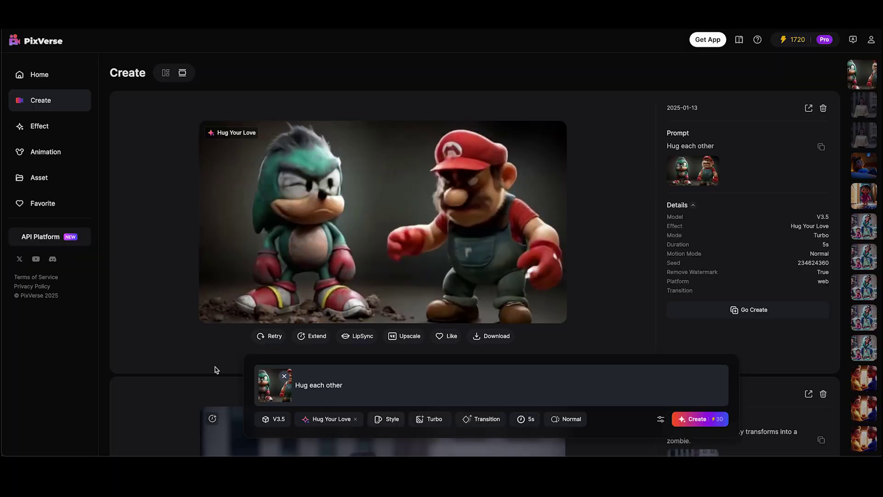
pyautogui.moveTo(214, 322)
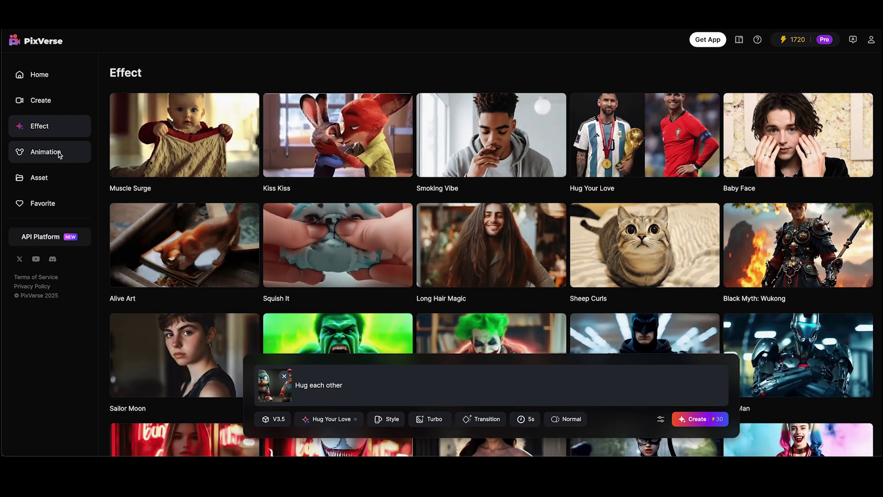
pyautogui.click(59, 152)
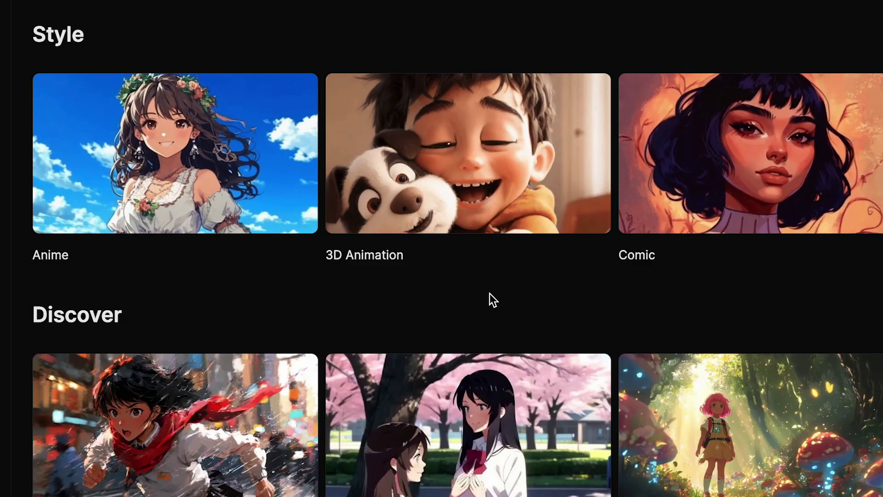
# Create a 3D Animation clip from the woman's Downloads video with prompt 'woman walking in the city with purpose'.
pyautogui.moveTo(349, 138)
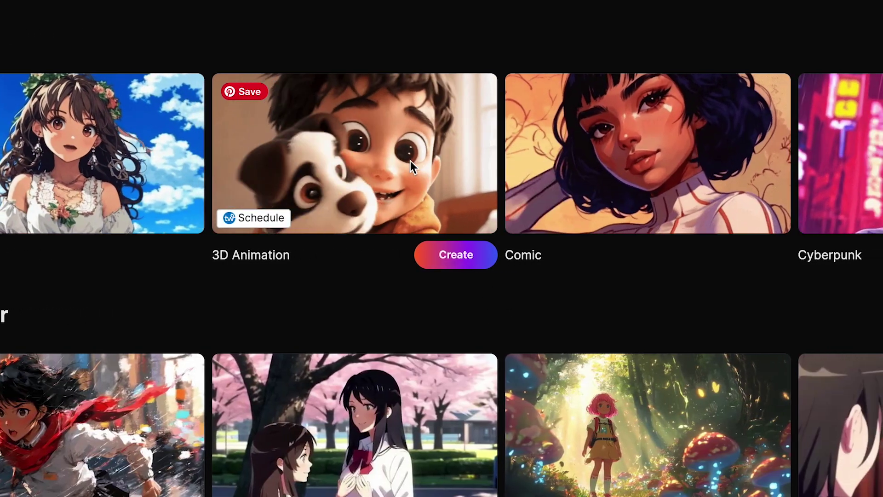
pyautogui.click(528, 254)
pyautogui.click(193, 400)
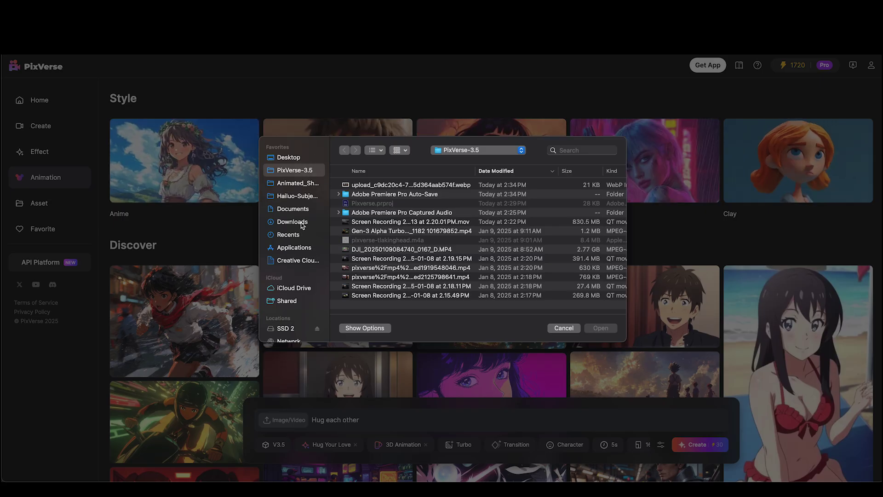
pyautogui.click(208, 215)
pyautogui.doubleClick(396, 141)
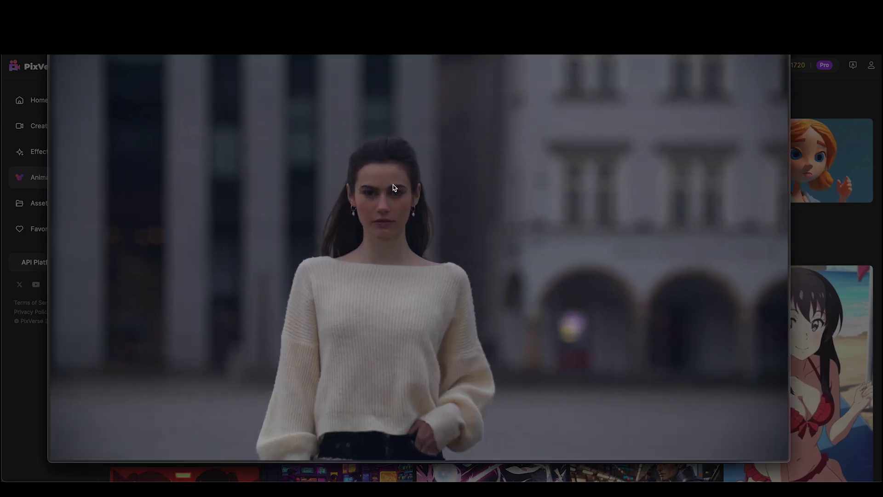
pyautogui.press('space')
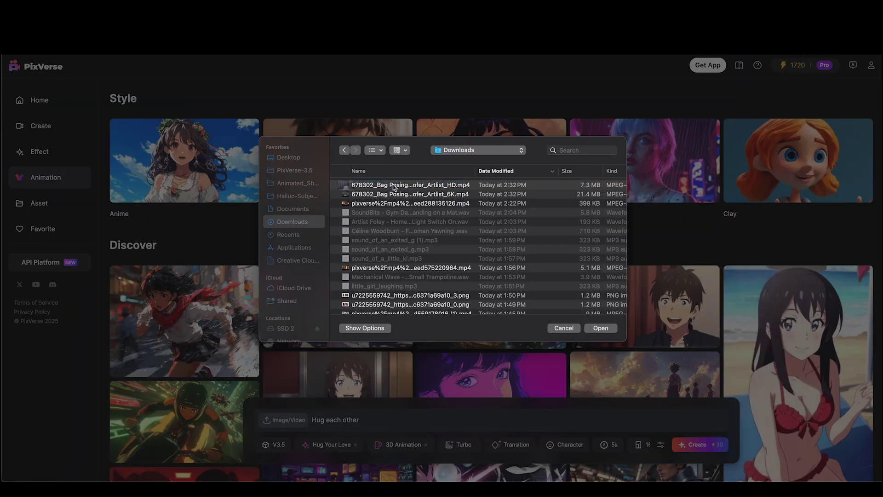
pyautogui.press('Return')
pyautogui.tripleClick(315, 414)
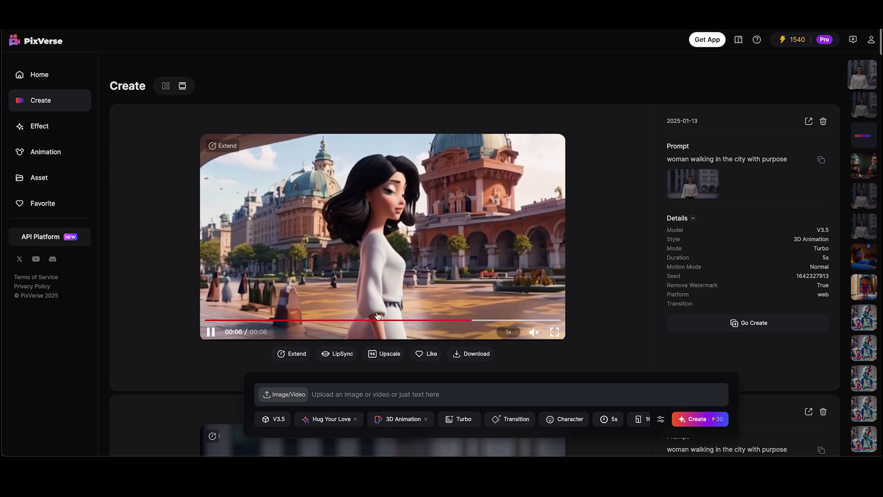
pyautogui.click(390, 308)
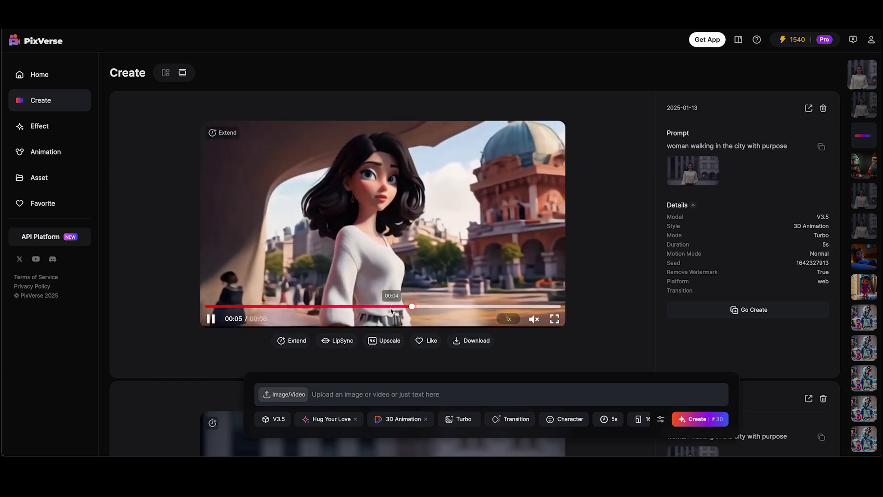